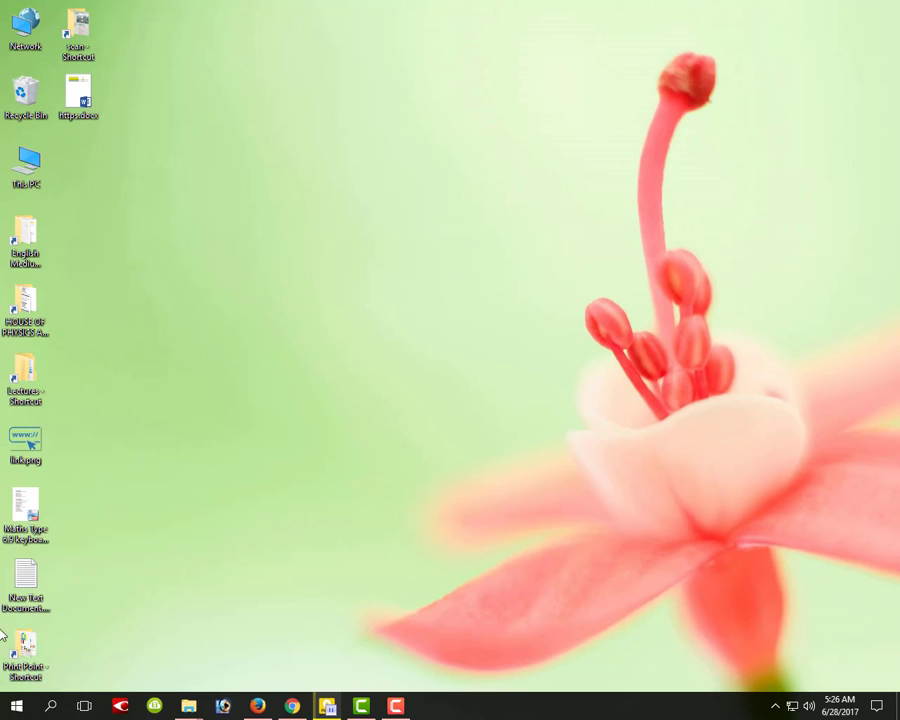
Search the computer for "word" and launch Word 2016
{"action": "left_click", "coordinate": [4, 710]}
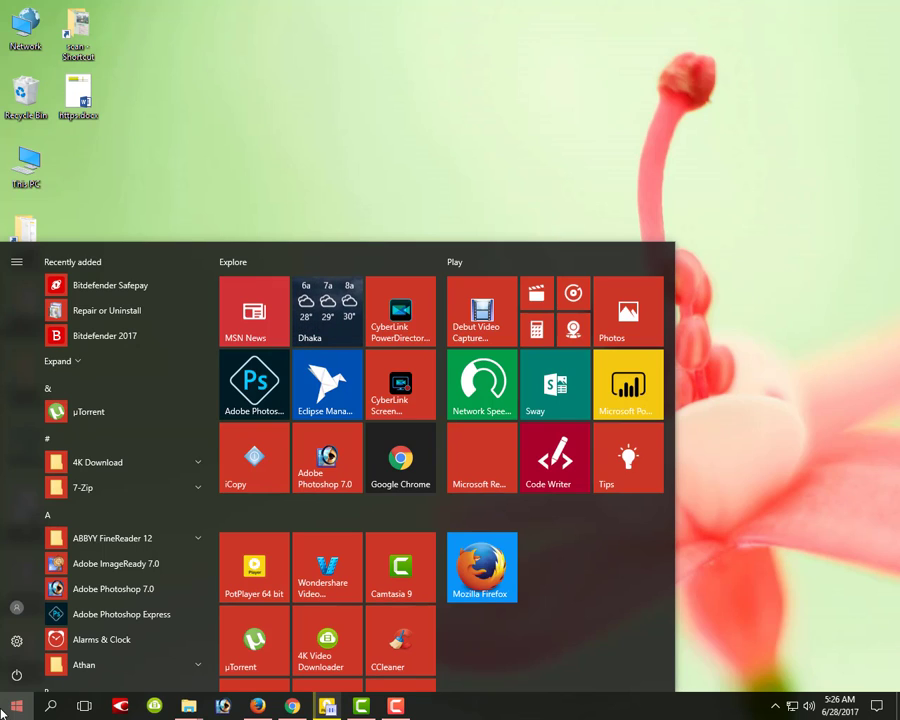
{"action": "left_click", "coordinate": [14, 706]}
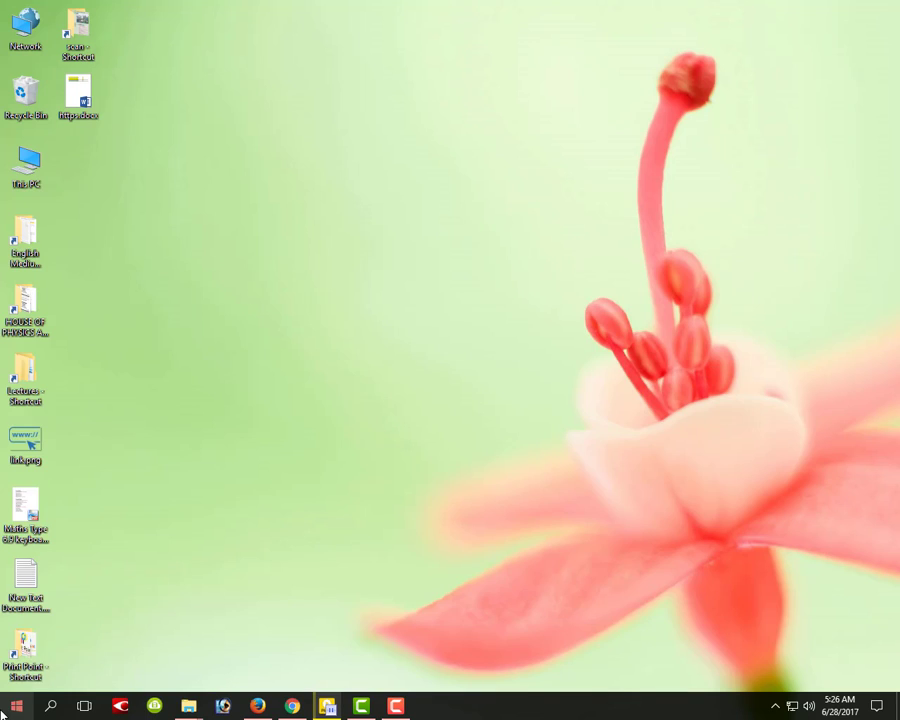
{"action": "left_click", "coordinate": [4, 712]}
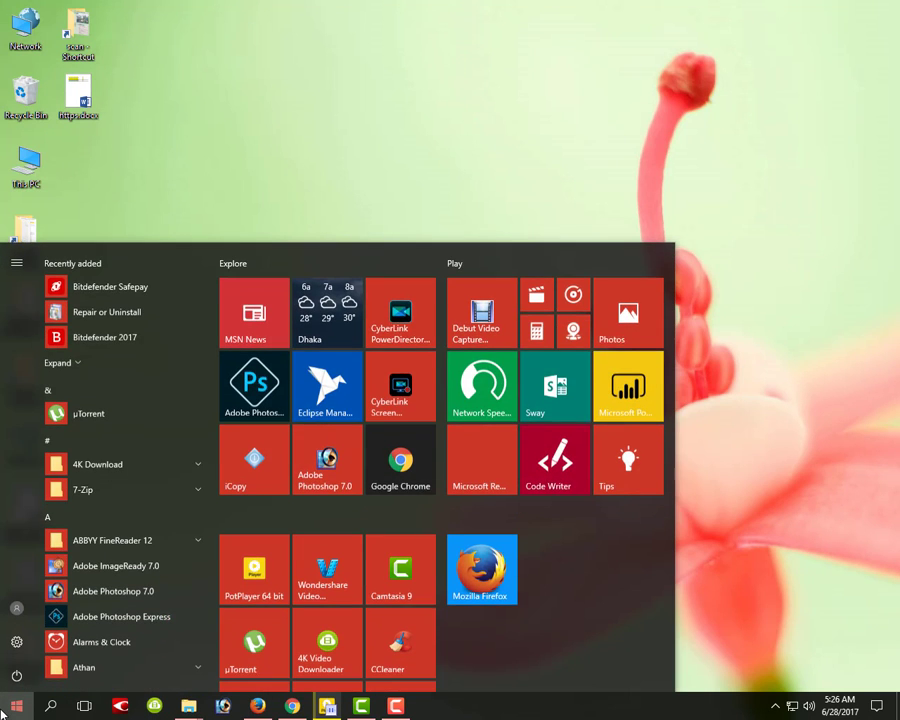
{"action": "left_click", "coordinate": [4, 712]}
{"action": "type", "text": "word"}
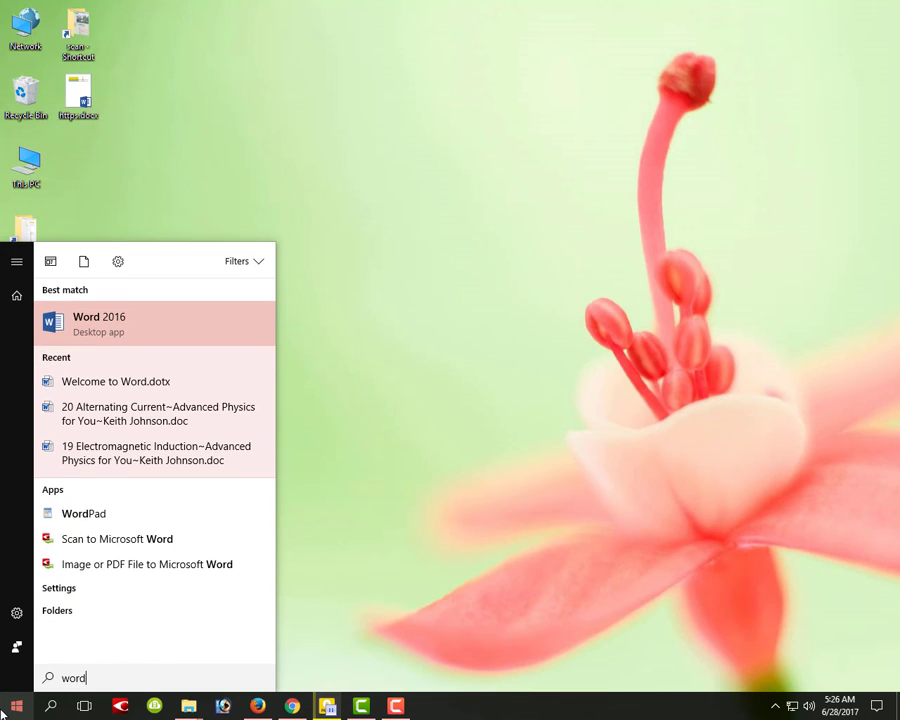
{"action": "left_click", "coordinate": [80, 336]}
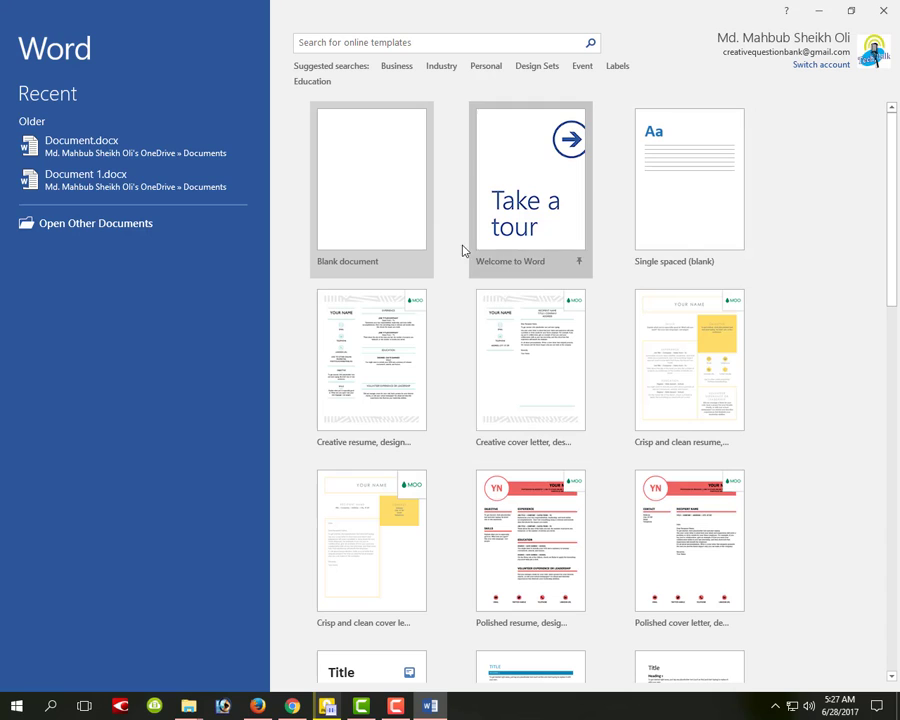
Browse the Business templates, return to the start screen, and create a blank document
{"action": "left_click", "coordinate": [398, 67]}
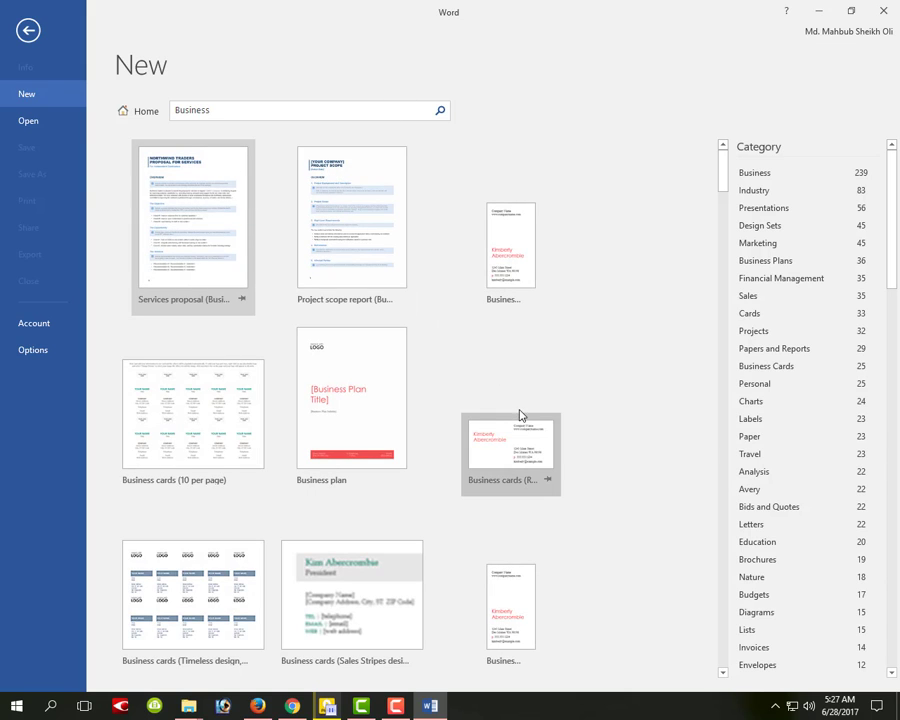
{"action": "left_click", "coordinate": [27, 33]}
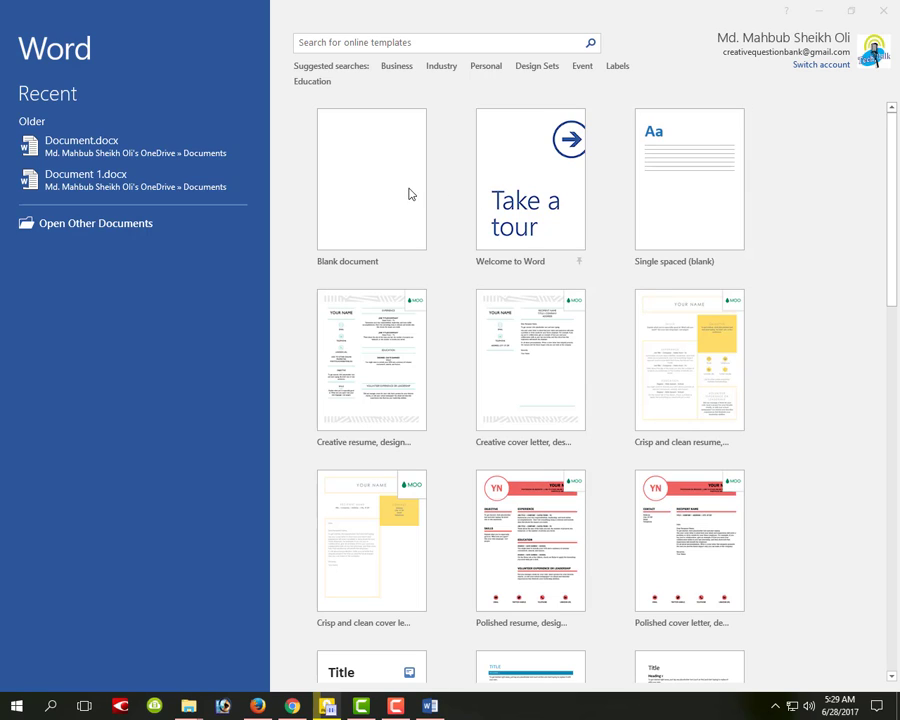
{"action": "left_click", "coordinate": [350, 177]}
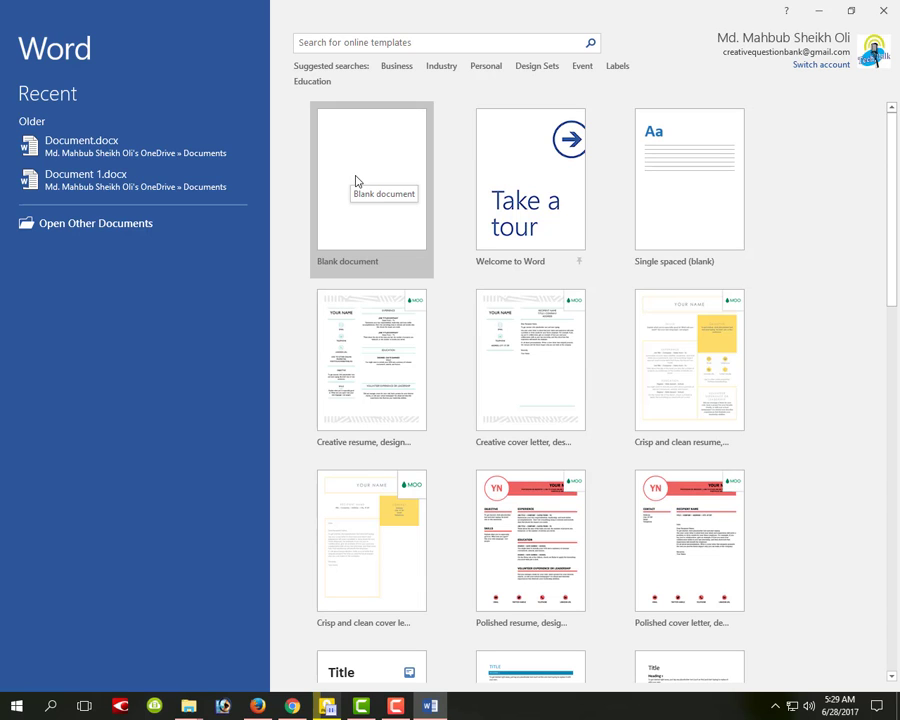
{"action": "left_click", "coordinate": [357, 181]}
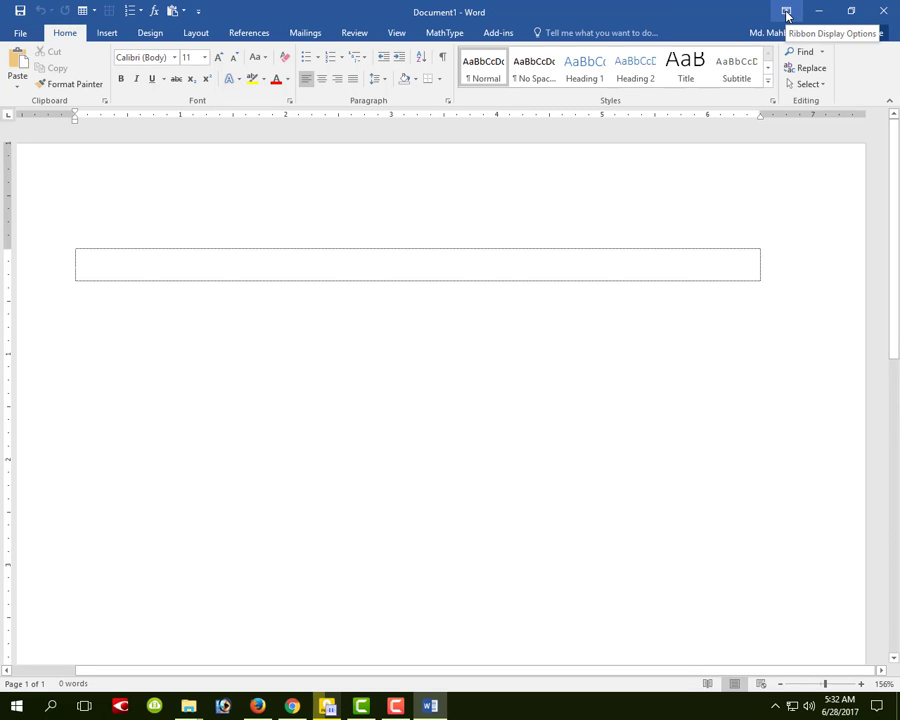
Try auto-hiding the ribbon, reveal it temporarily, and restore it to showing tabs and commands
{"action": "left_click", "coordinate": [787, 12]}
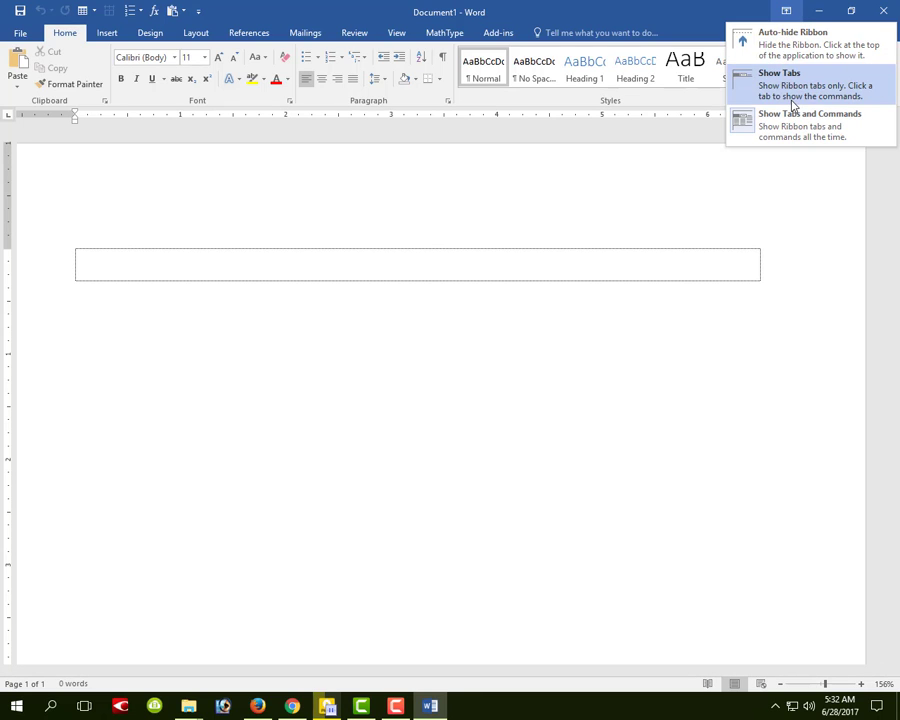
{"action": "left_click", "coordinate": [788, 10]}
{"action": "left_click", "coordinate": [795, 46]}
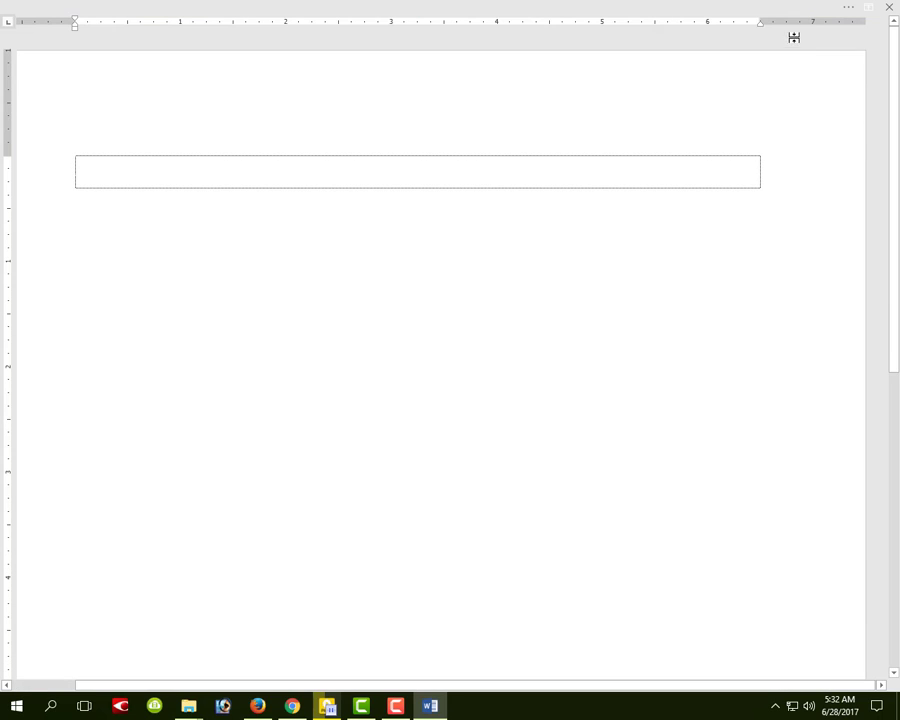
{"action": "left_click", "coordinate": [851, 7]}
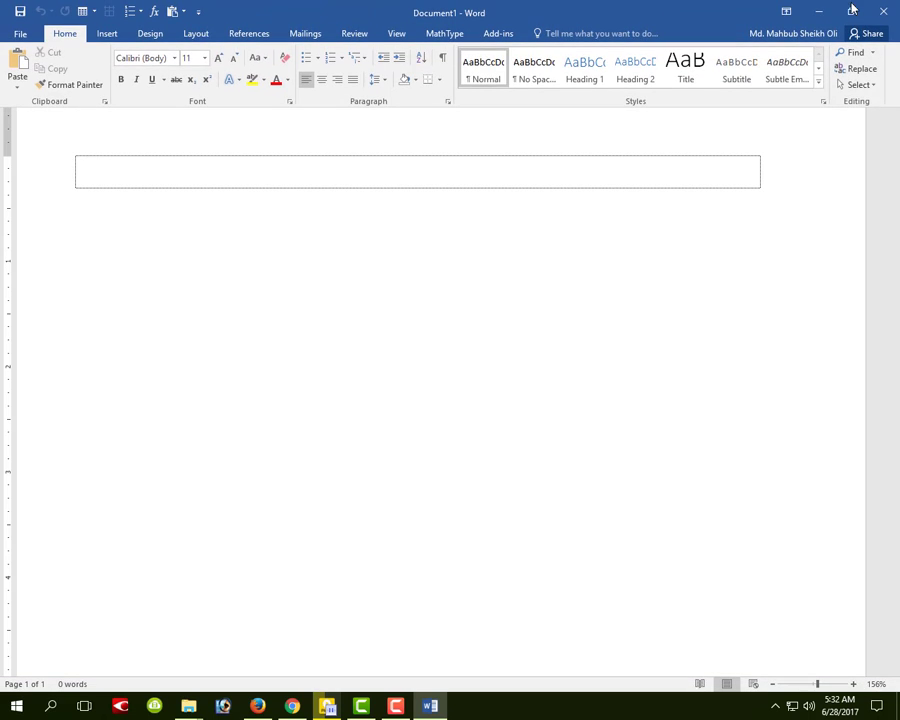
{"action": "left_click", "coordinate": [788, 12]}
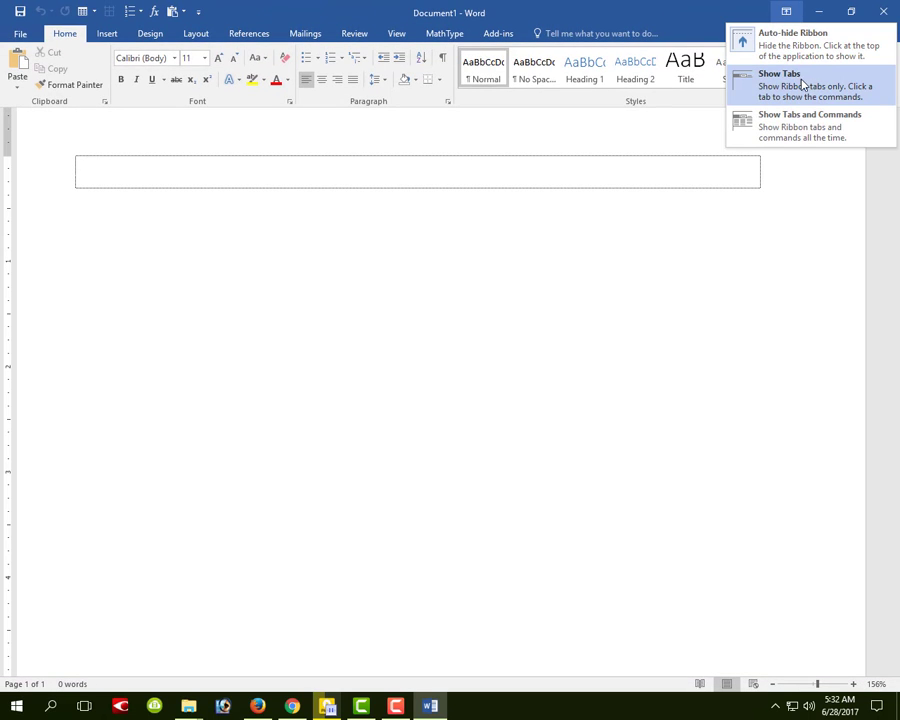
{"action": "left_click", "coordinate": [800, 124]}
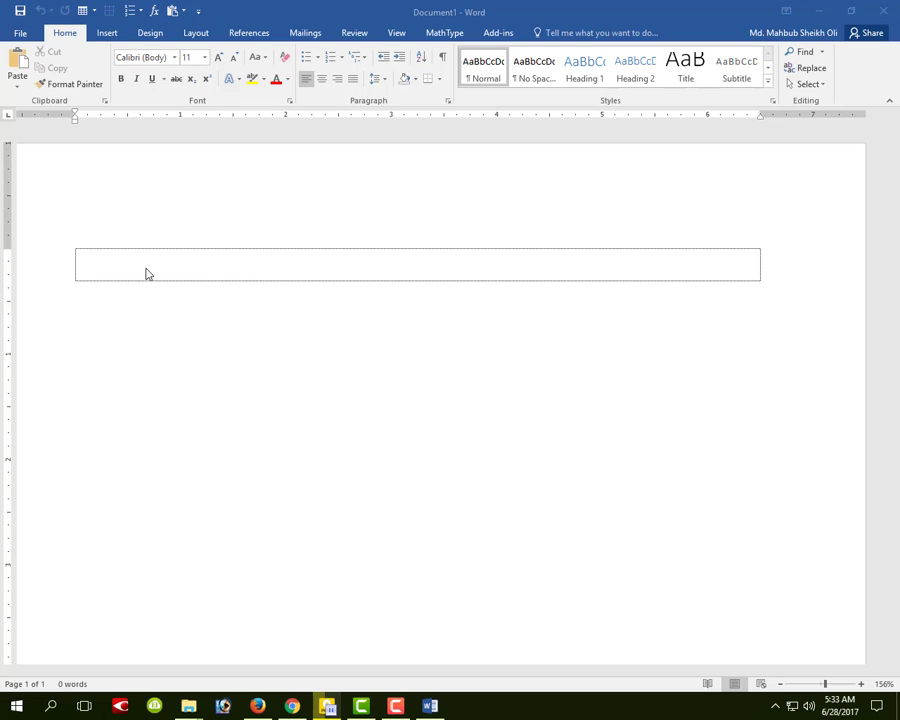
Examine the document's file management pages: Info, New, Open, Save As, Print, Share and Export, and return to the document
{"action": "scroll", "coordinate": [146, 266], "scroll_direction": "down", "scroll_amount": 4}
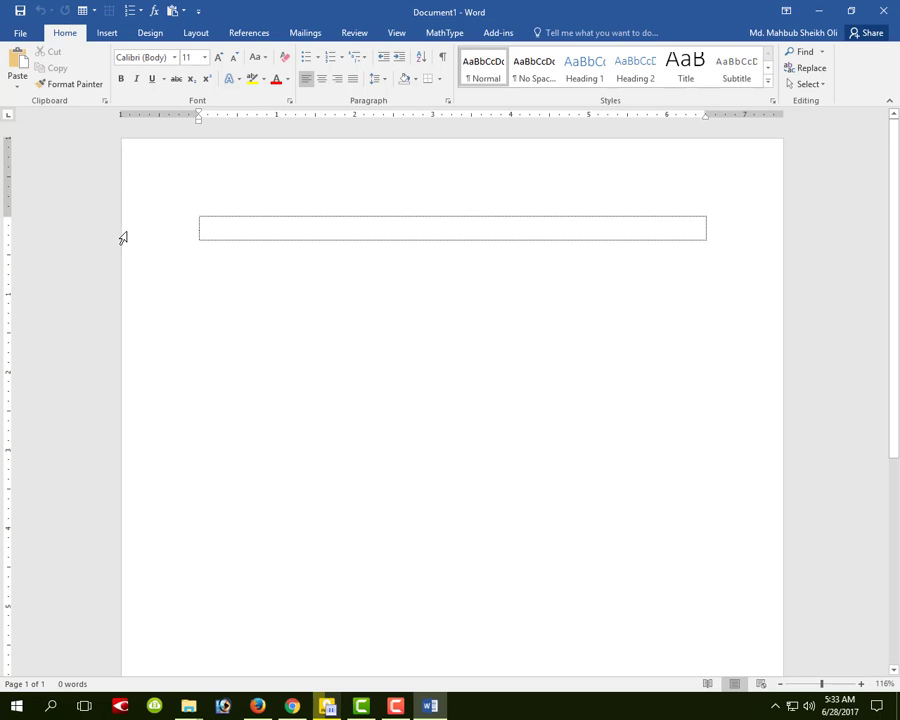
{"action": "key", "text": "F9"}
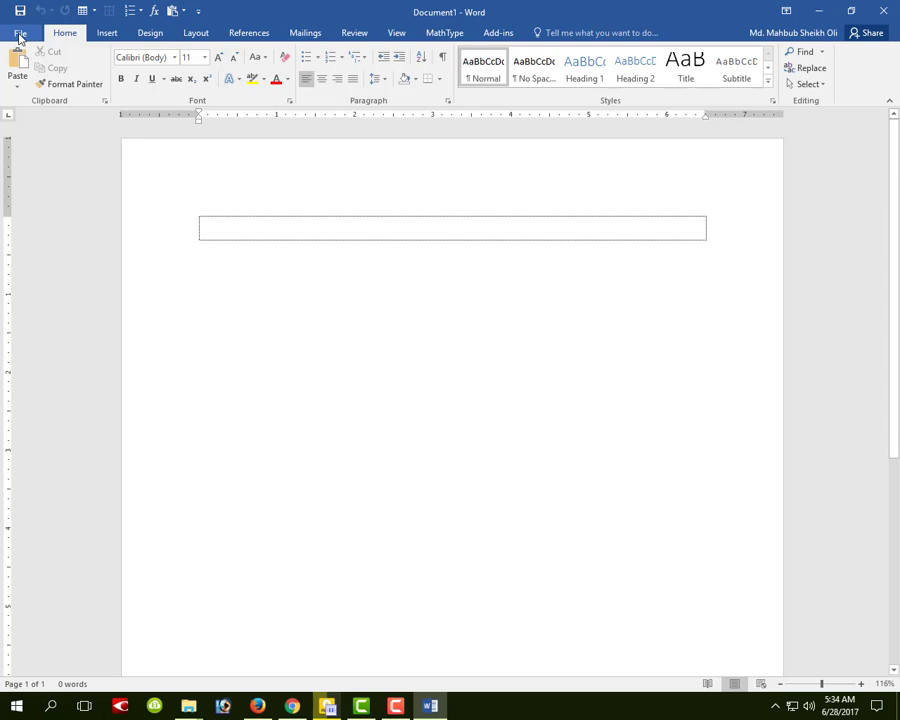
{"action": "left_click", "coordinate": [20, 35]}
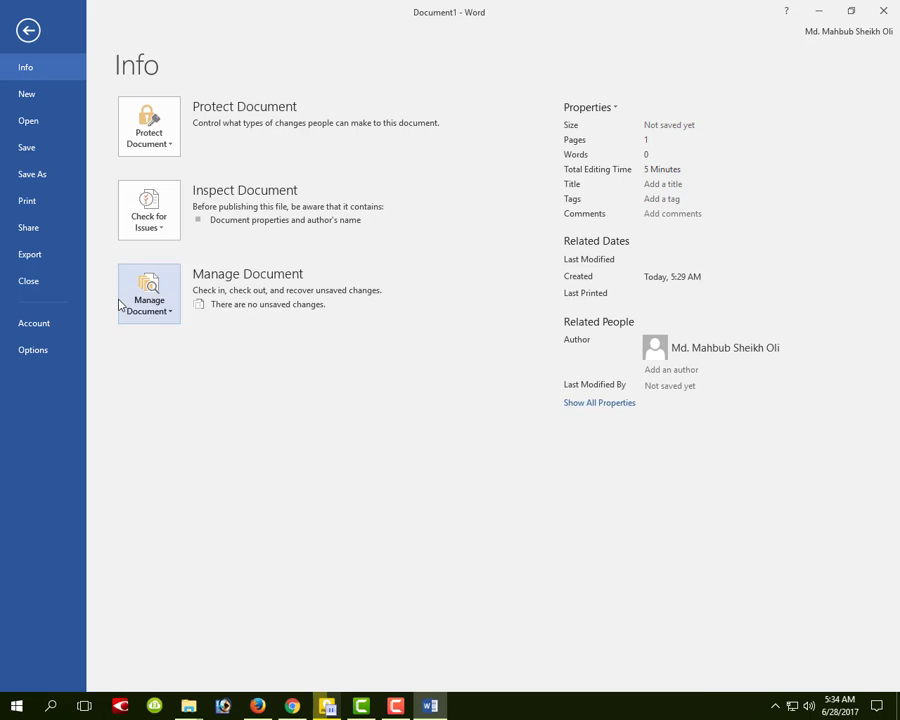
{"action": "left_click", "coordinate": [34, 94]}
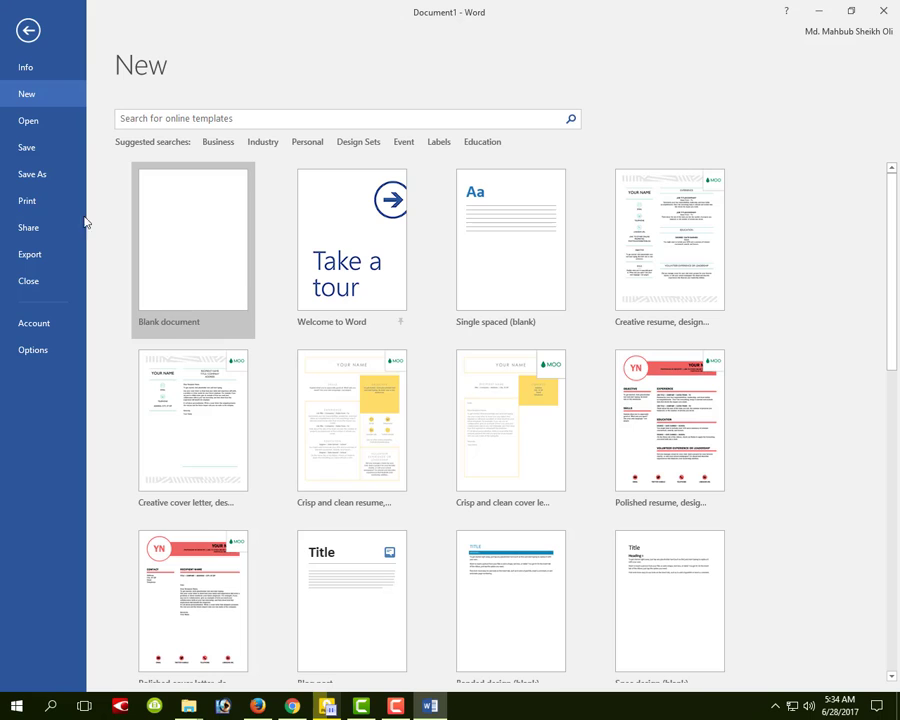
{"action": "left_click", "coordinate": [34, 121]}
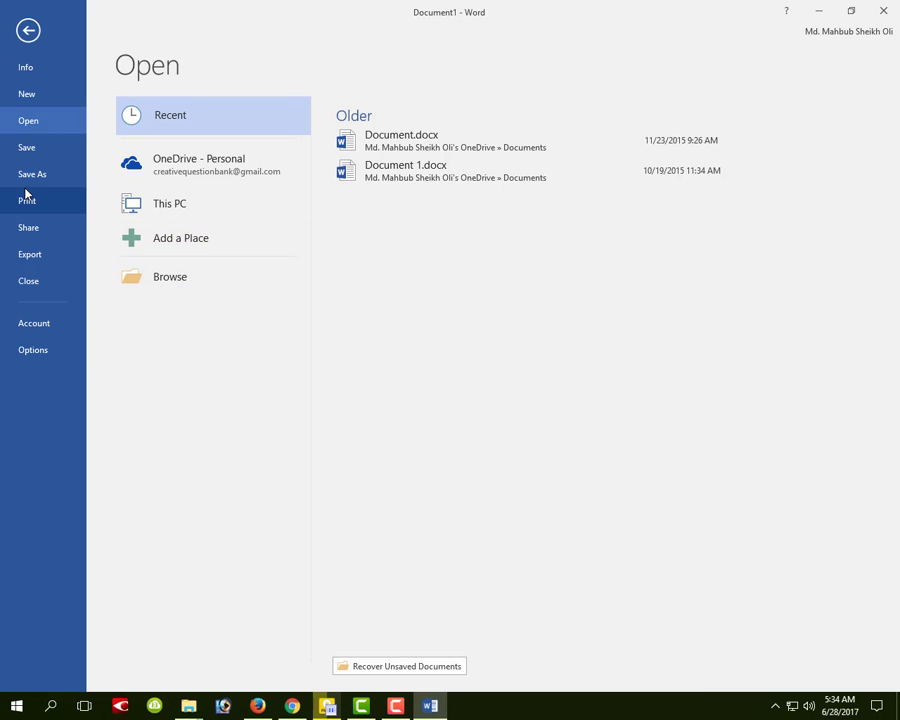
{"action": "left_click", "coordinate": [27, 150]}
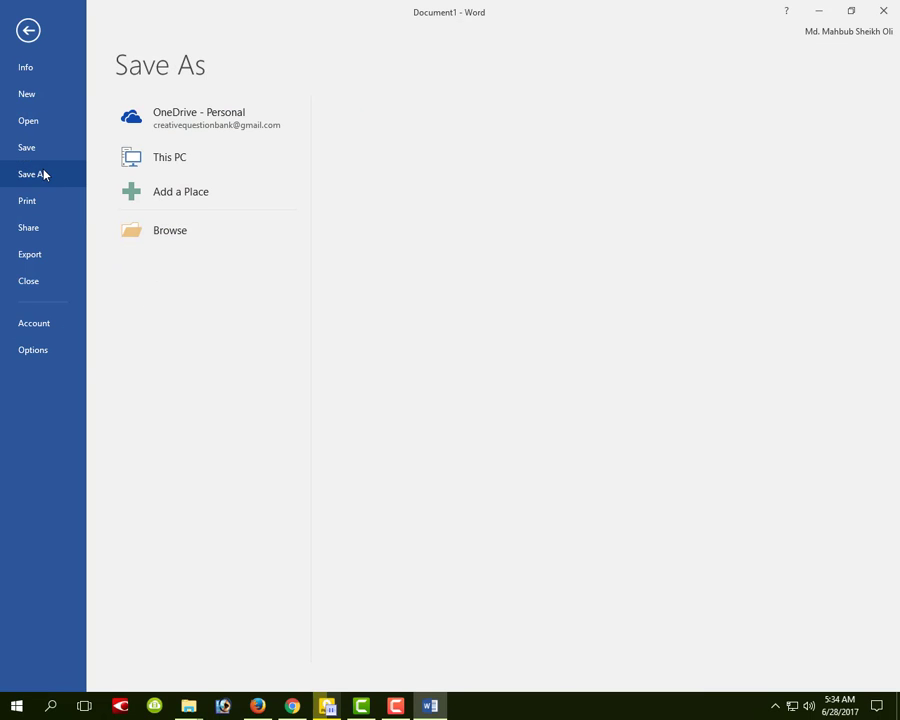
{"action": "left_click", "coordinate": [20, 208]}
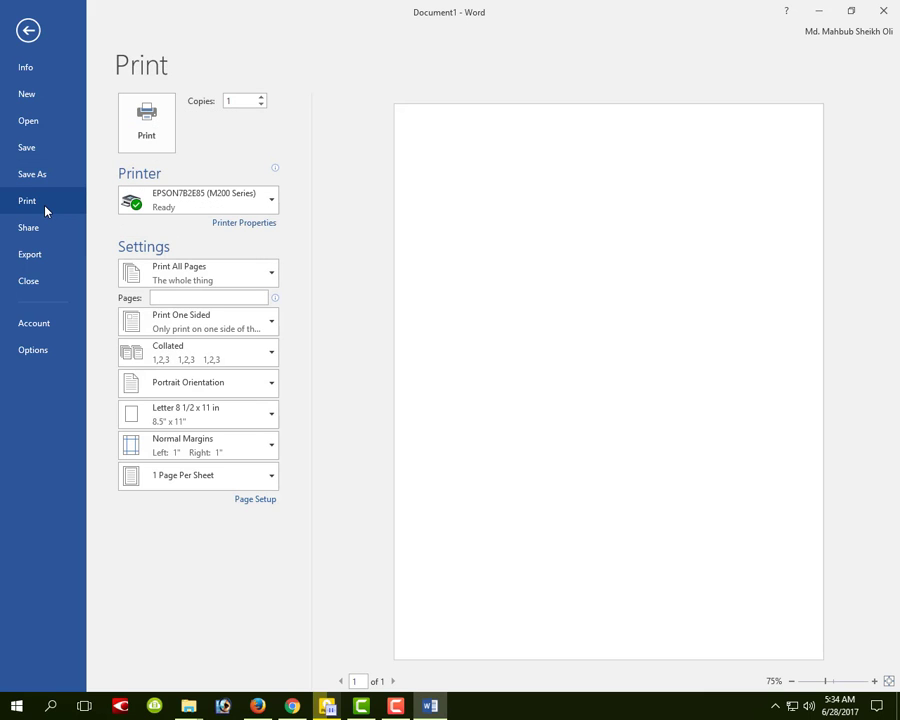
{"action": "left_click", "coordinate": [44, 226]}
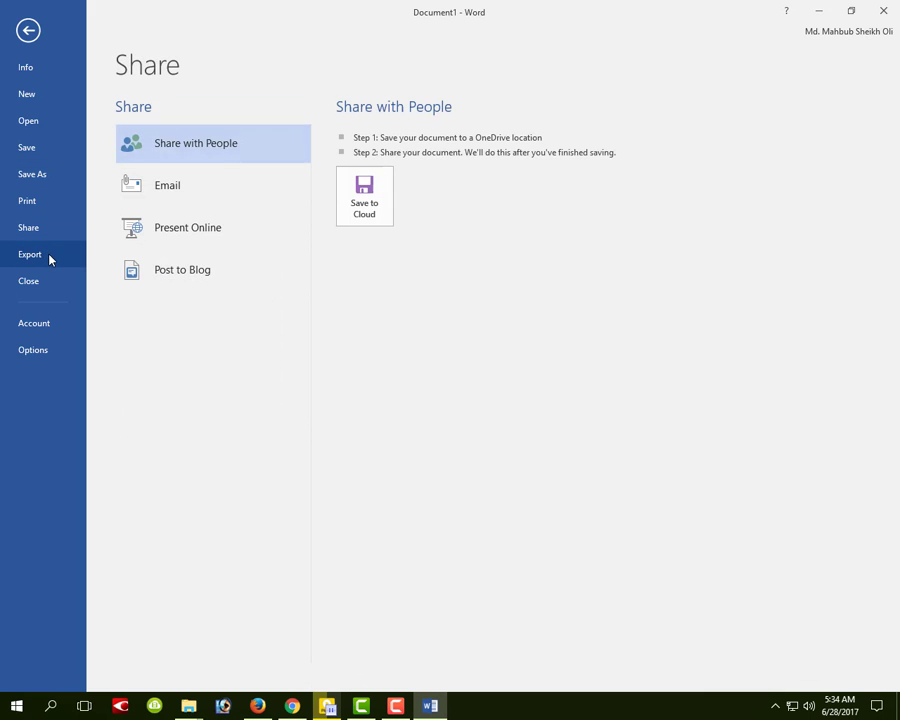
{"action": "left_click", "coordinate": [49, 256]}
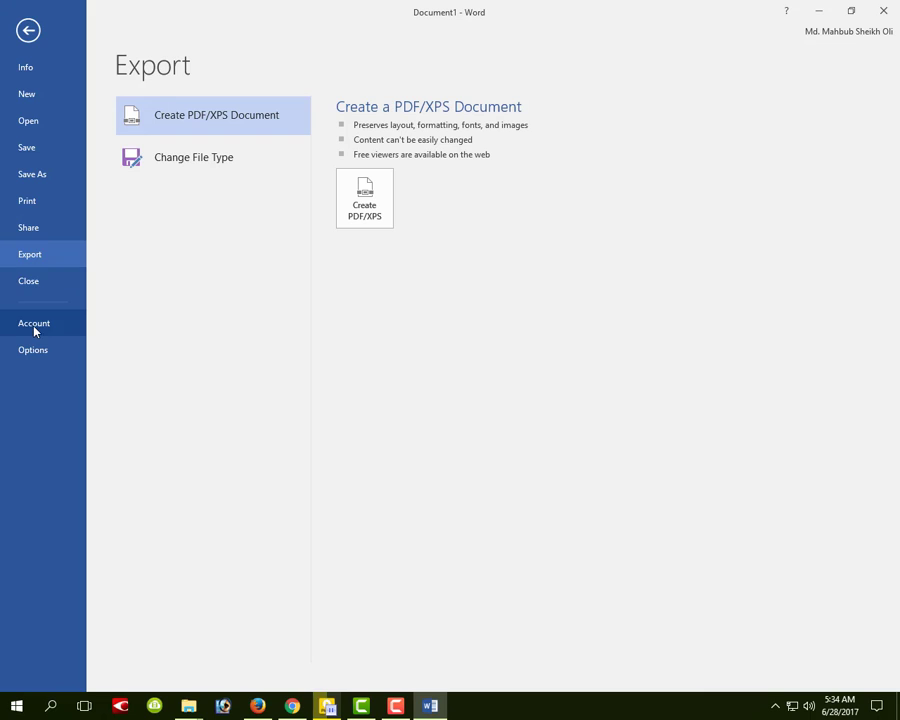
{"action": "left_click", "coordinate": [27, 30]}
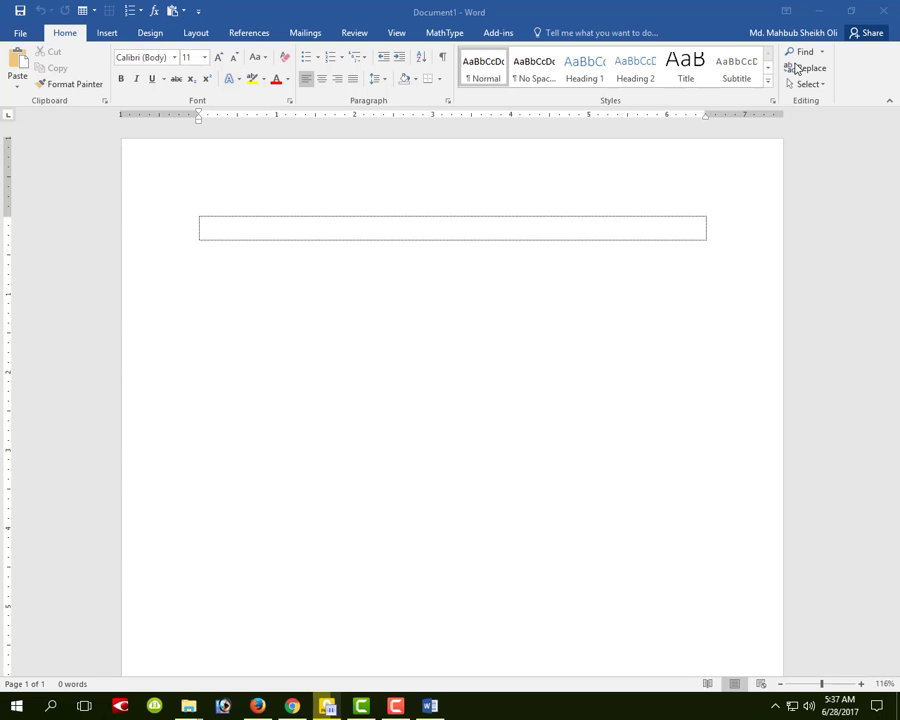
Examine the Insert, View, Review and Layout commands and the Tell me suggestions, toggling the ruler off and back on
{"action": "left_click", "coordinate": [107, 33]}
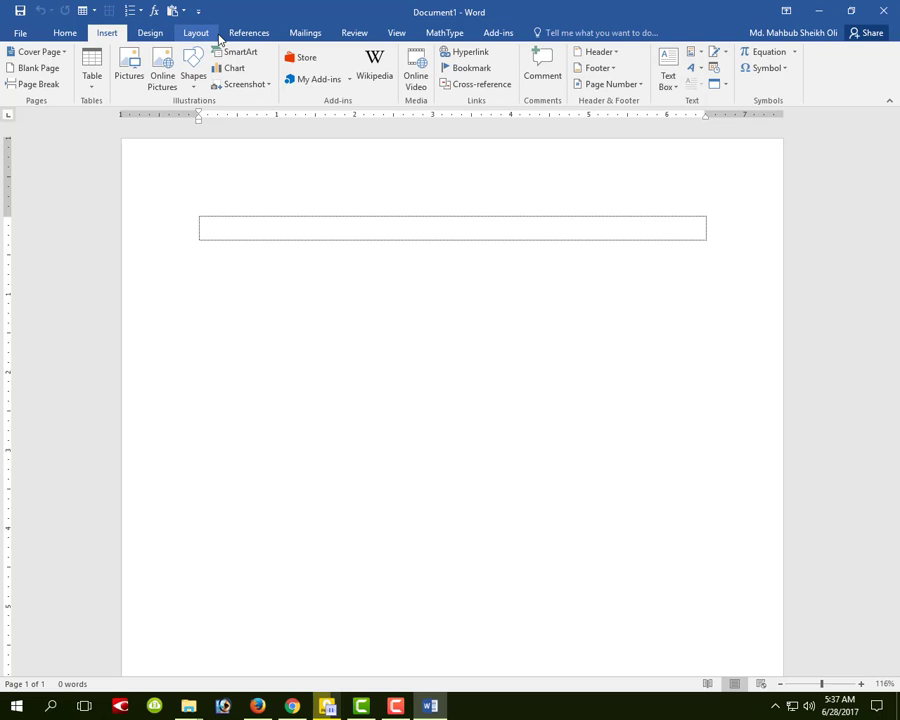
{"action": "left_click", "coordinate": [397, 33]}
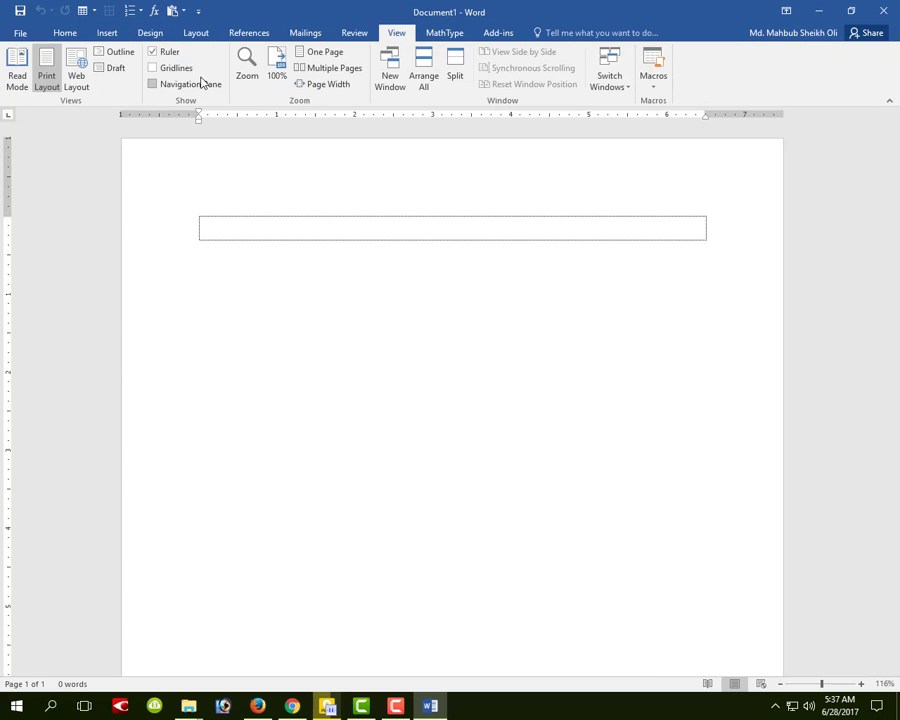
{"action": "left_click", "coordinate": [152, 53]}
{"action": "left_click", "coordinate": [152, 52]}
{"action": "left_click", "coordinate": [355, 33]}
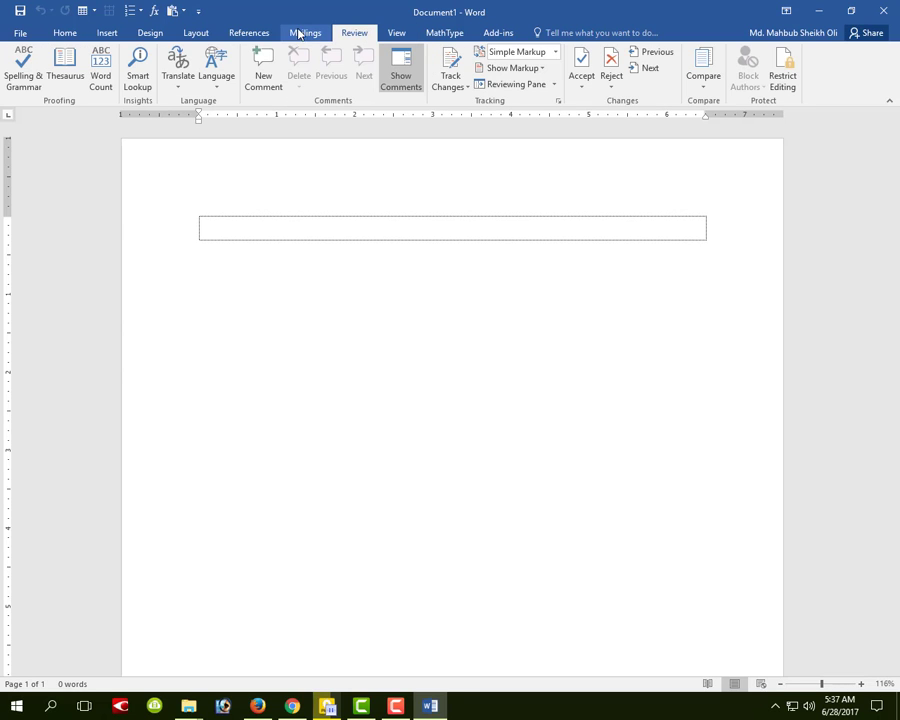
{"action": "left_click", "coordinate": [190, 33]}
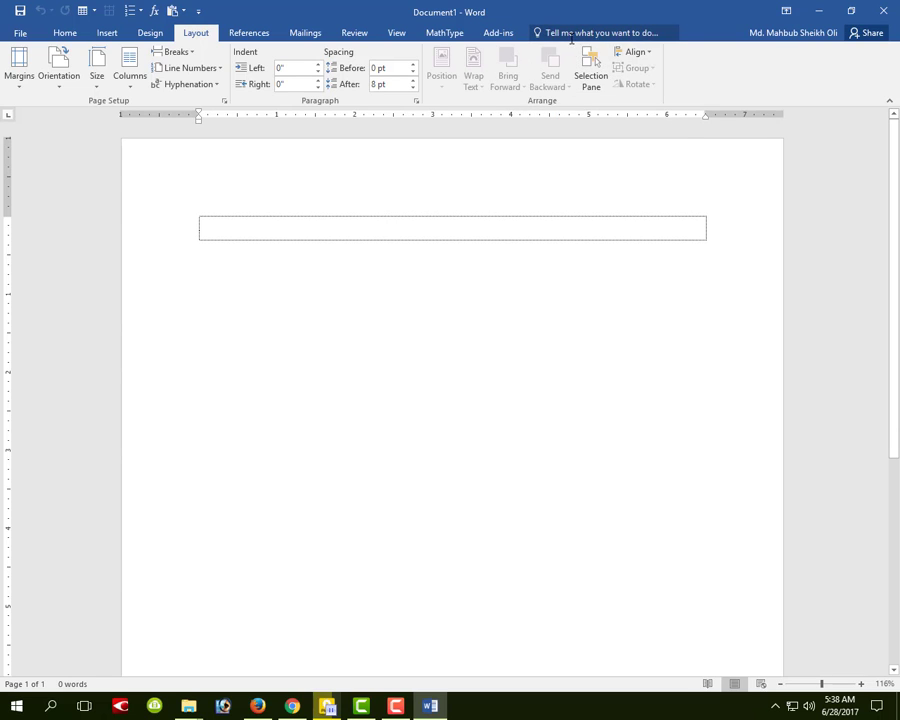
{"action": "left_click", "coordinate": [571, 36]}
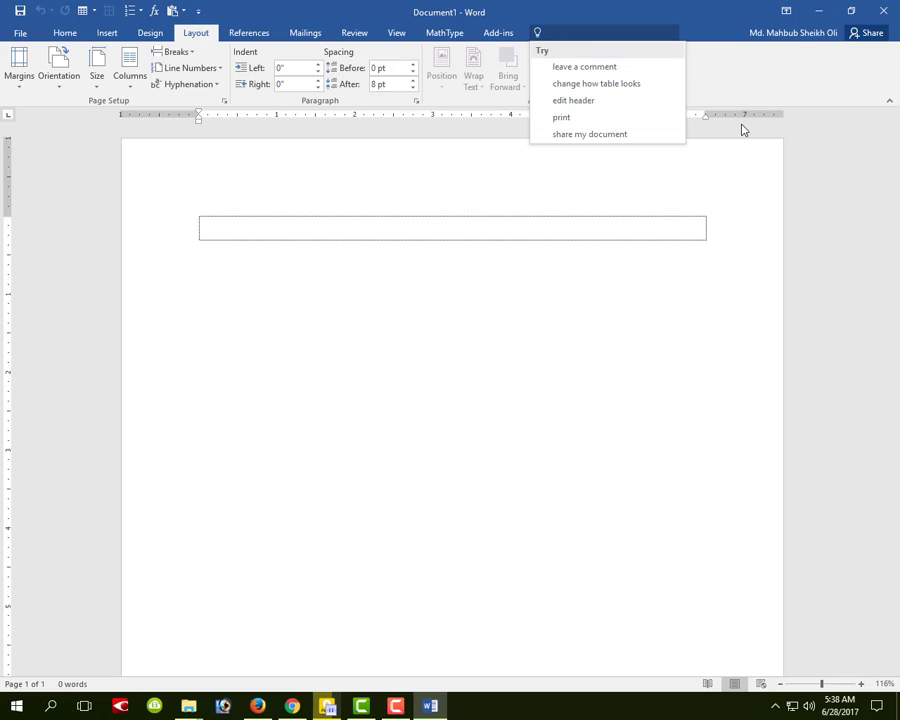
{"action": "left_click", "coordinate": [724, 13]}
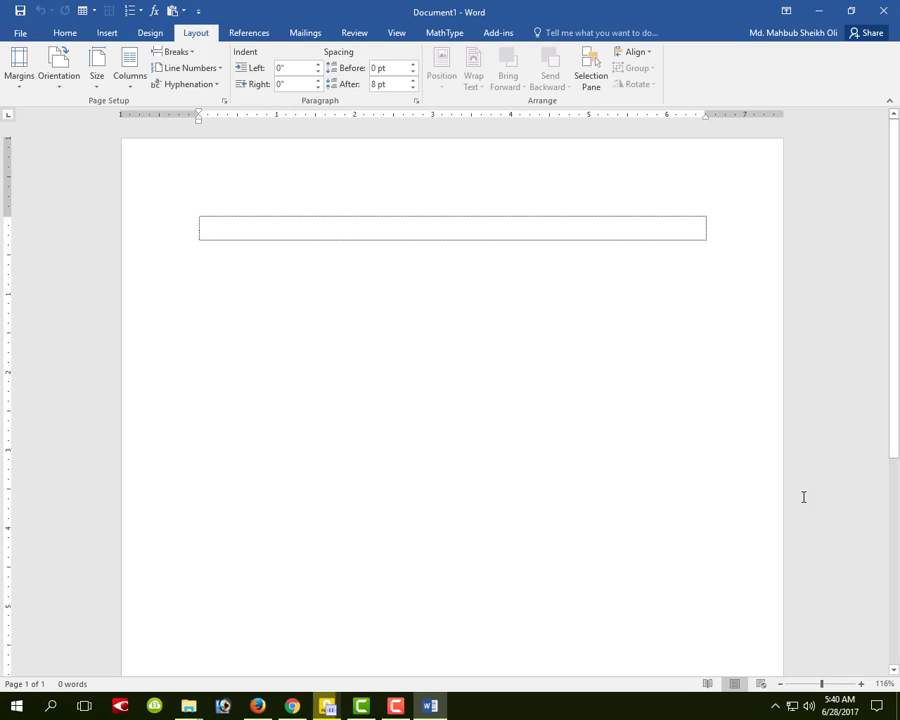
View the page at 77% and 260% zoom, switching to Read Mode and back to Print Layout in between
{"action": "left_click_drag", "start_coordinate": [895, 240], "coordinate": [896, 362]}
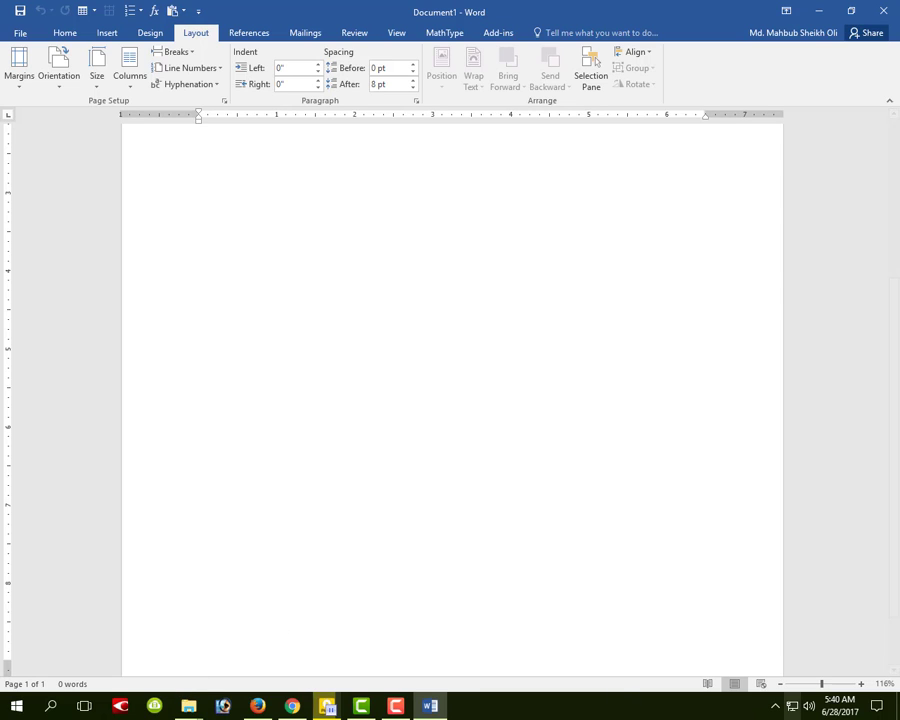
{"action": "mouse_move", "coordinate": [820, 684]}
{"action": "left_mouse_down"}
{"action": "mouse_move", "coordinate": [838, 685]}
{"action": "mouse_move", "coordinate": [800, 688]}
{"action": "mouse_move", "coordinate": [811, 686]}
{"action": "left_mouse_up"}
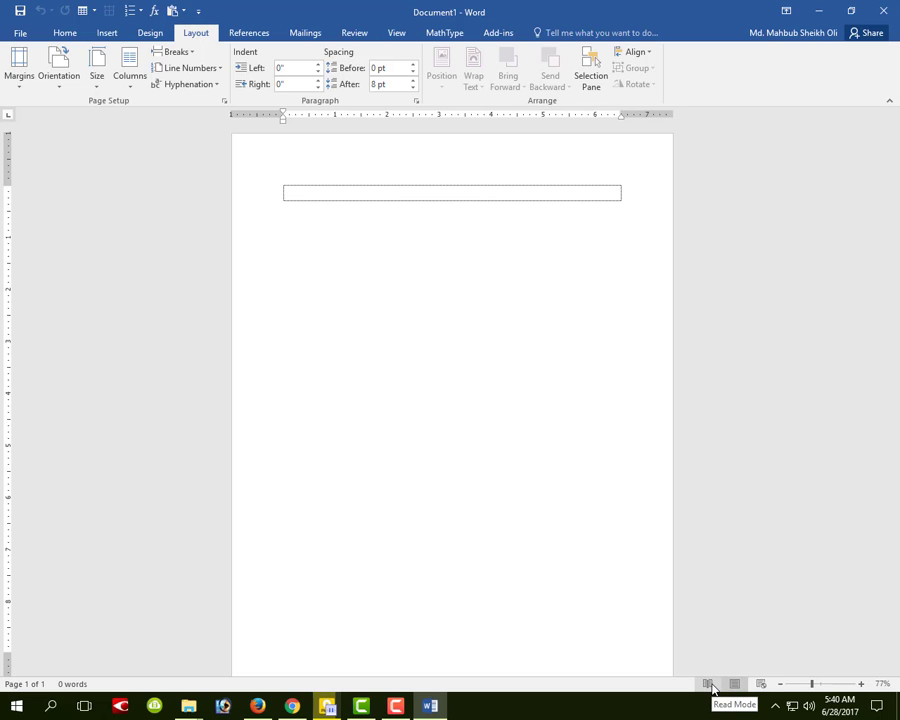
{"action": "left_click", "coordinate": [708, 684]}
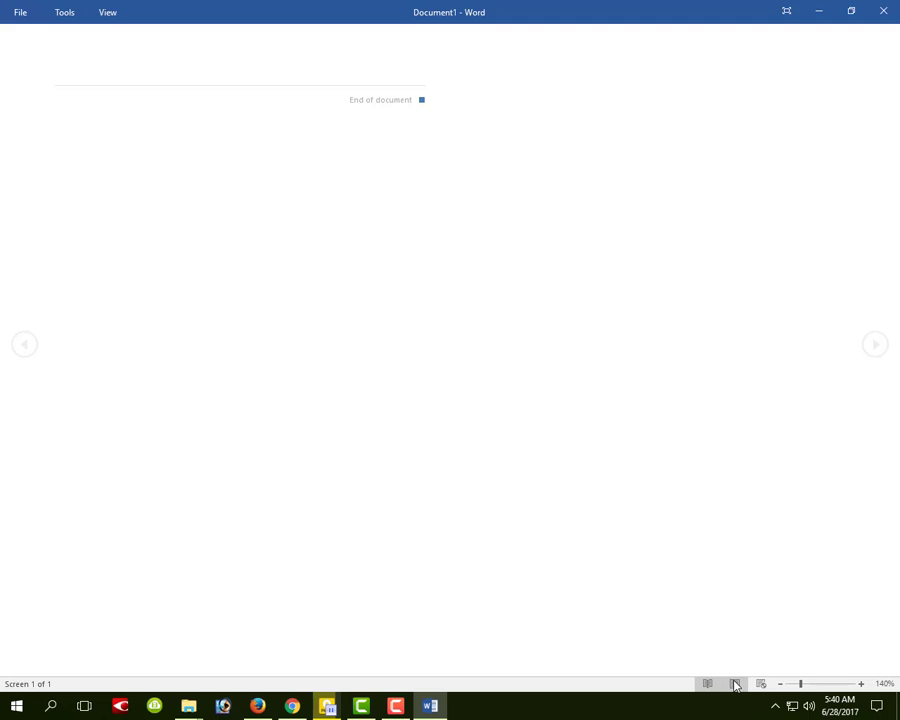
{"action": "left_click", "coordinate": [735, 684]}
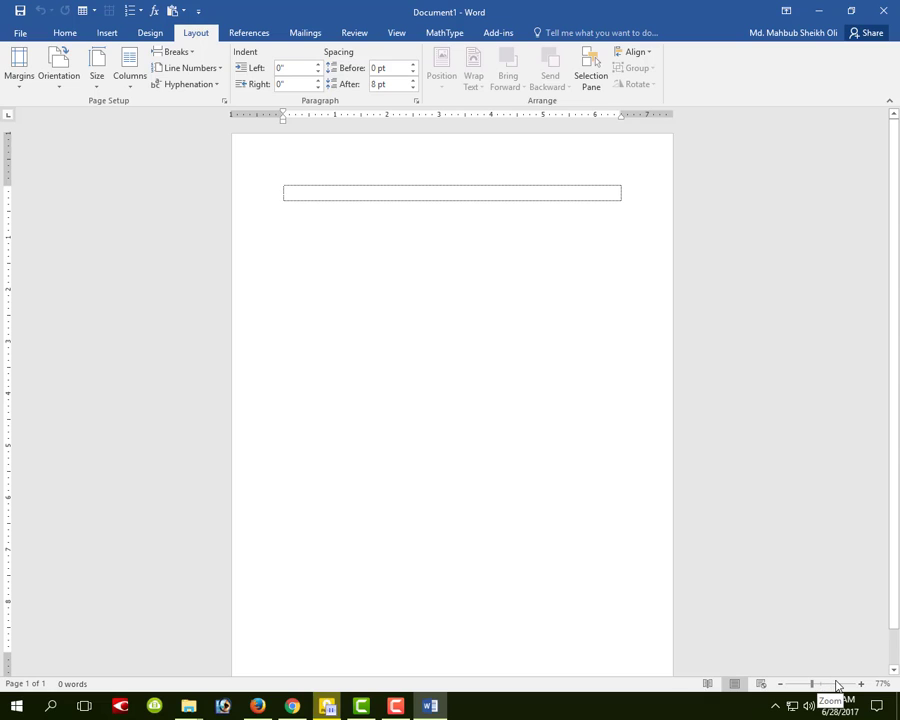
{"action": "left_click", "coordinate": [835, 684]}
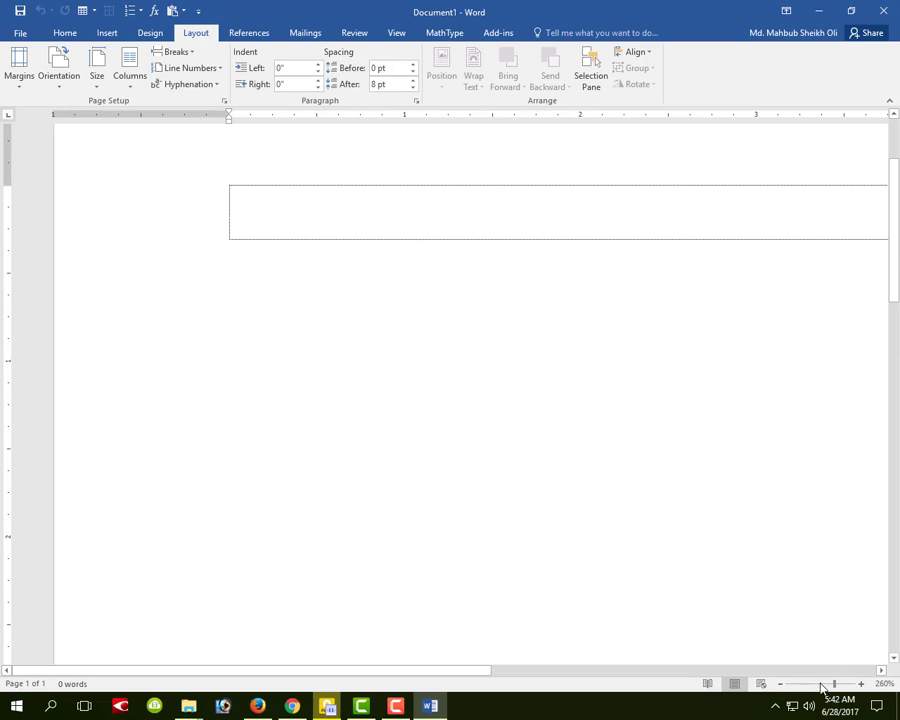
Zoom the blank page out in 10% increments to 160%
{"action": "left_click", "coordinate": [782, 686]}
{"action": "left_click", "coordinate": [782, 686]}
{"action": "left_click", "coordinate": [782, 686]}
{"action": "left_click", "coordinate": [782, 686]}
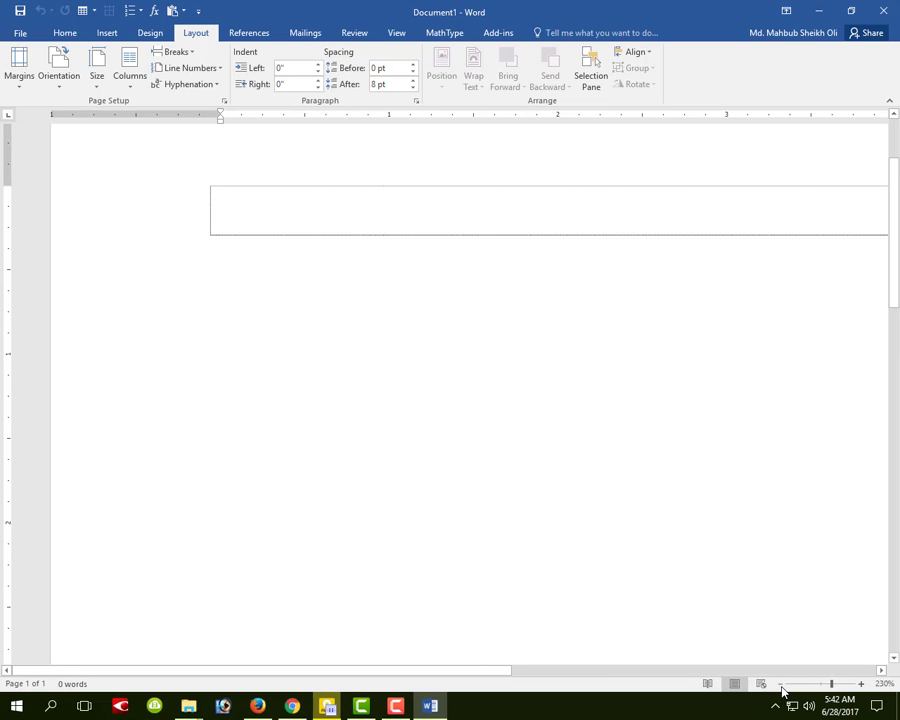
{"action": "left_click", "coordinate": [782, 686]}
{"action": "left_click", "coordinate": [782, 686]}
{"action": "left_click", "coordinate": [782, 686]}
{"action": "left_click", "coordinate": [780, 686]}
{"action": "left_click", "coordinate": [780, 686]}
{"action": "left_click", "coordinate": [780, 686]}
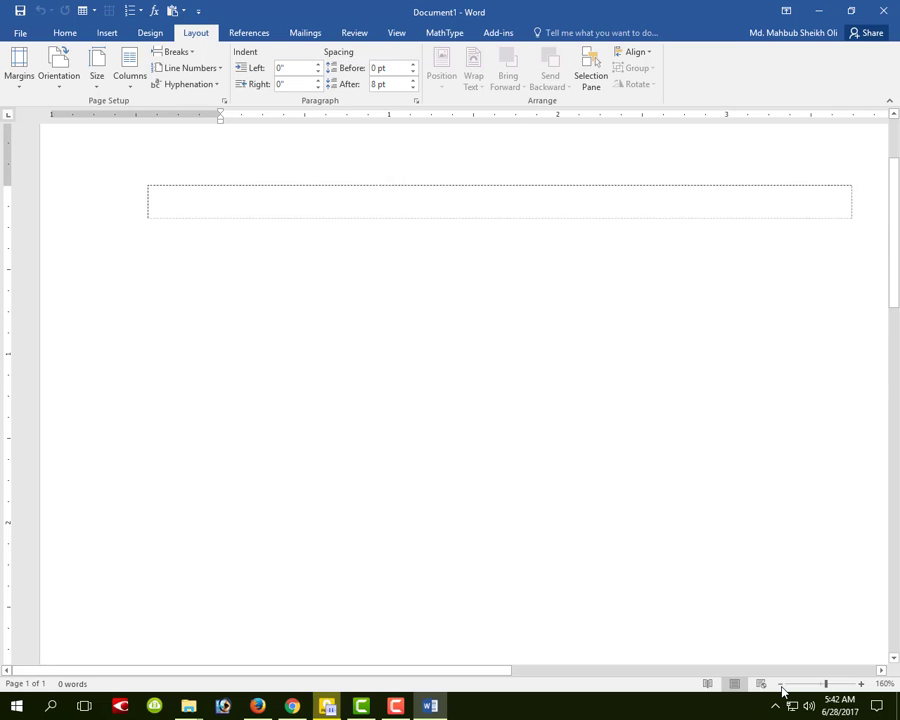
Zoom the page in by 10% increments to 250%
{"action": "left_click", "coordinate": [862, 685]}
{"action": "left_click", "coordinate": [862, 685]}
{"action": "left_click", "coordinate": [862, 685]}
{"action": "left_click", "coordinate": [862, 685]}
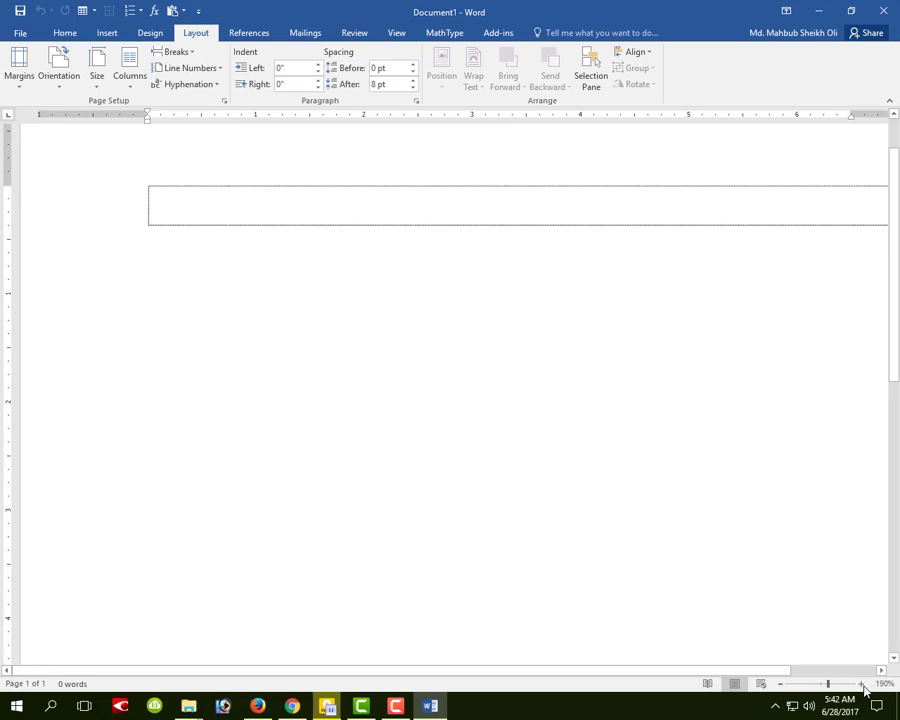
{"action": "left_click", "coordinate": [862, 685]}
{"action": "left_click", "coordinate": [862, 685]}
{"action": "left_click", "coordinate": [862, 685]}
{"action": "left_click", "coordinate": [862, 685]}
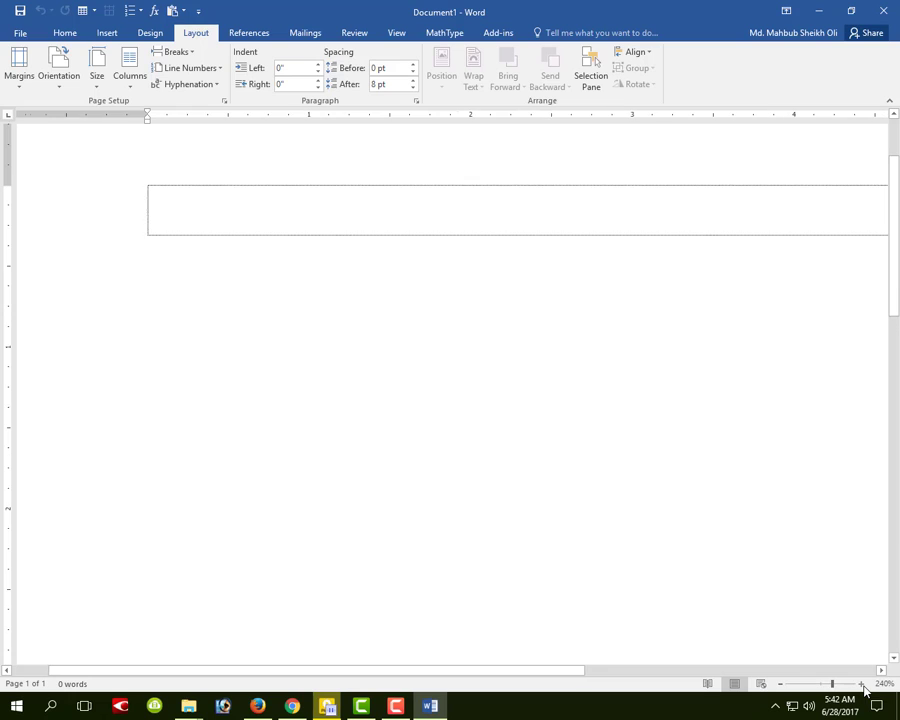
{"action": "left_click", "coordinate": [862, 685]}
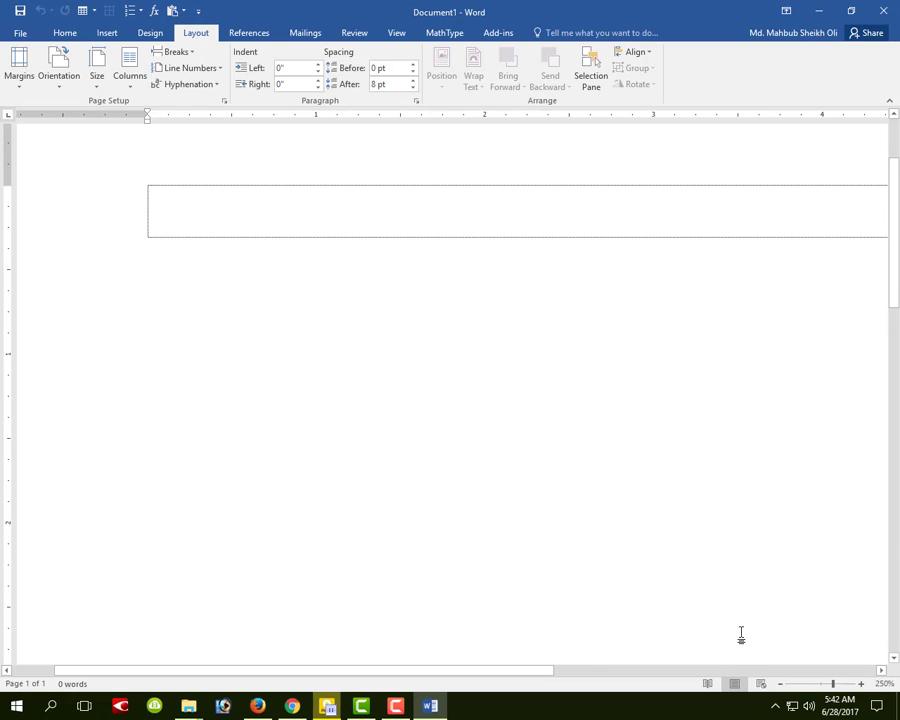
Reduce the page zoom to 190% and further down to 150%
{"action": "left_click", "coordinate": [781, 686]}
{"action": "left_click", "coordinate": [781, 686]}
{"action": "left_click", "coordinate": [781, 686]}
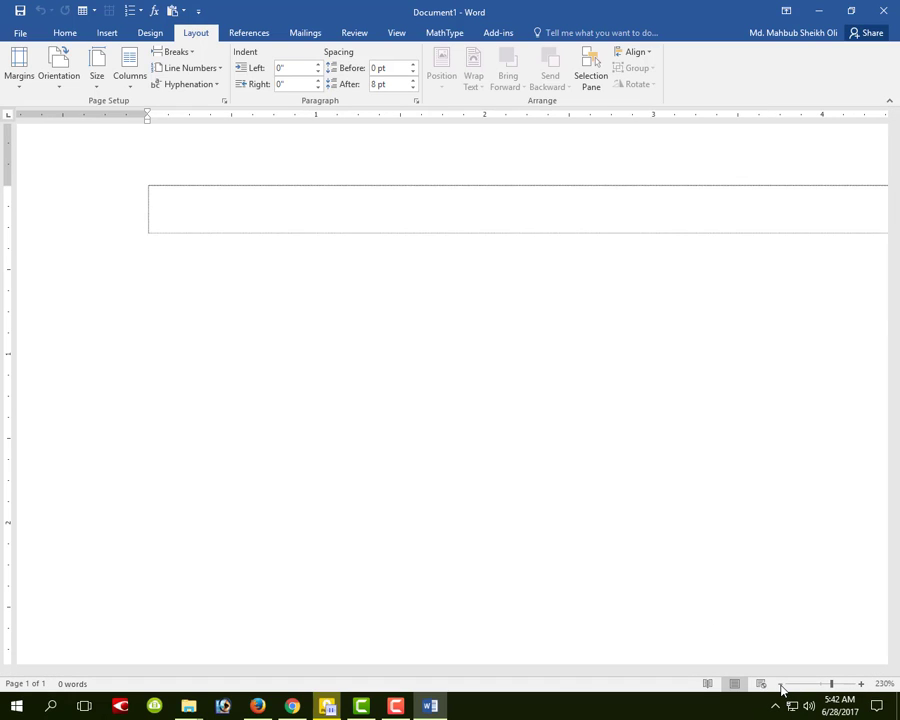
{"action": "left_click", "coordinate": [781, 686]}
{"action": "left_click", "coordinate": [781, 686]}
{"action": "left_click", "coordinate": [781, 686]}
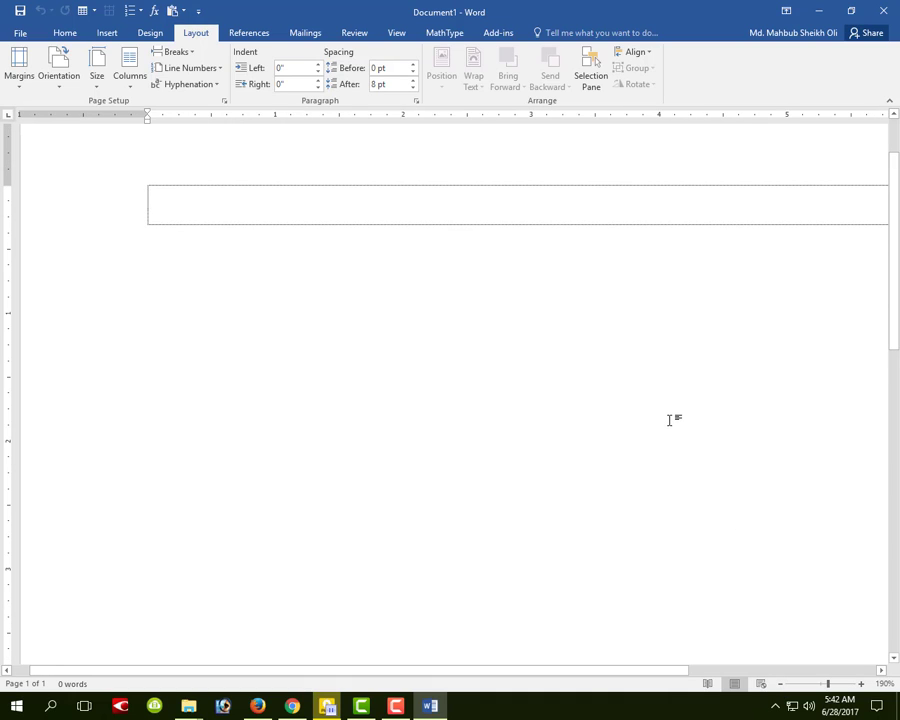
{"action": "scroll", "coordinate": [669, 420], "scroll_direction": "down", "scroll_amount": 4, "text": "ctrl"}
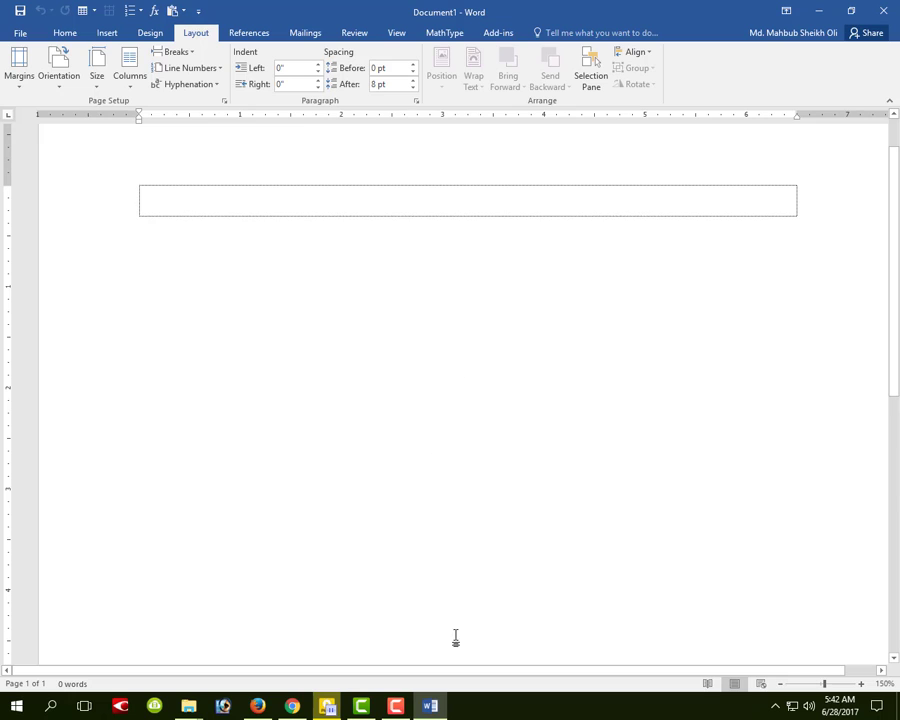